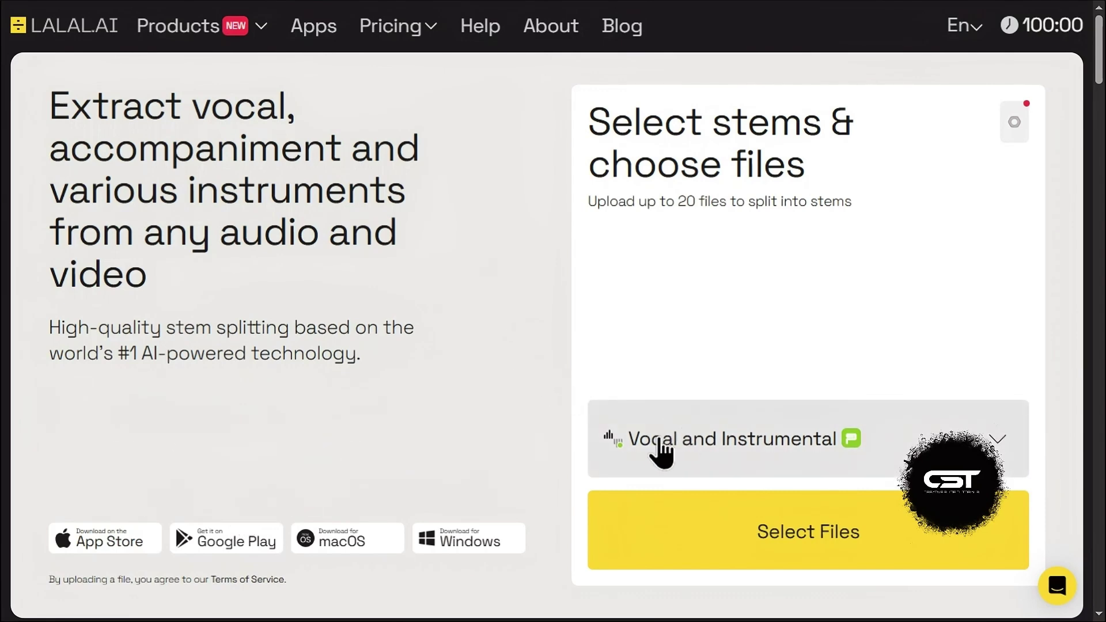
- Keep Vocal and Instrumental selected in the stem type dropdown
left_click(671, 452)
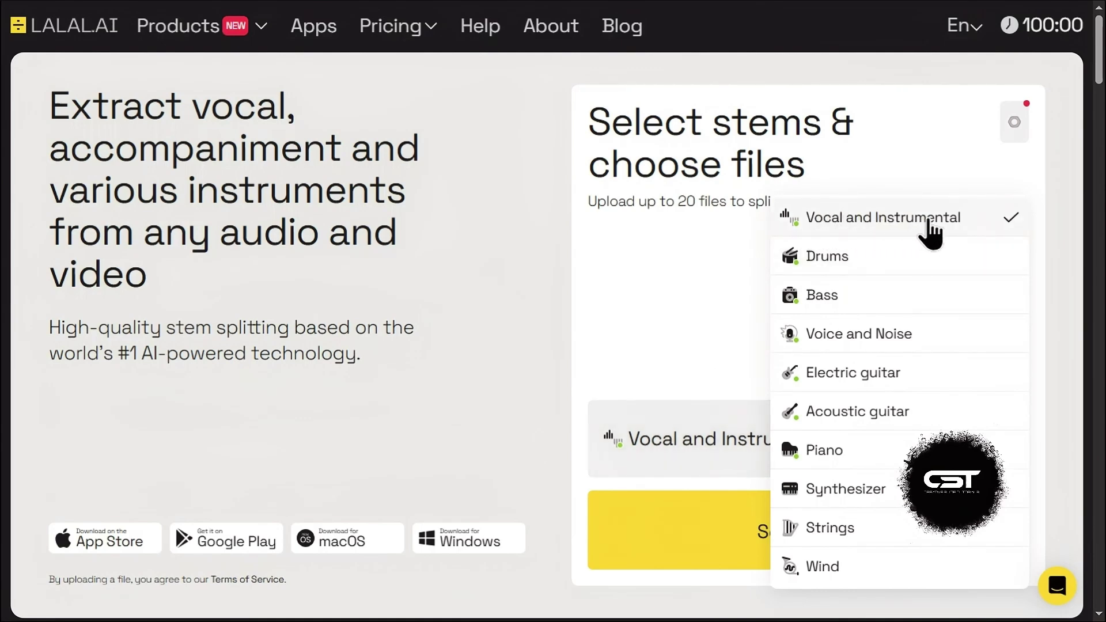
left_click(927, 222)
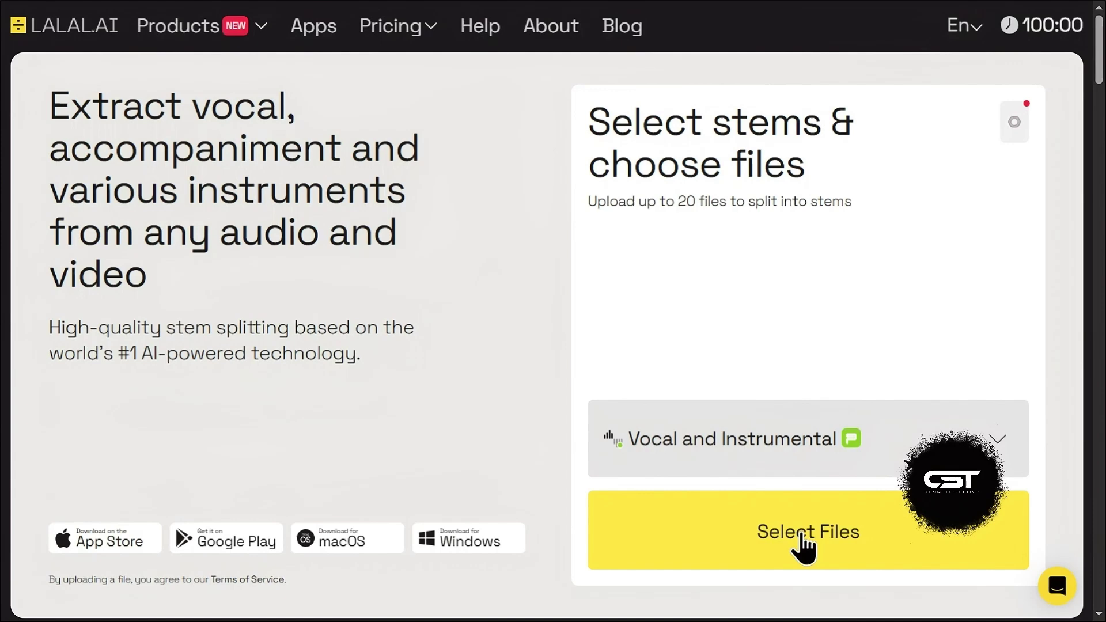
- Upload the song from the Music folder for vocal and instrumental preview generation
left_click(763, 531)
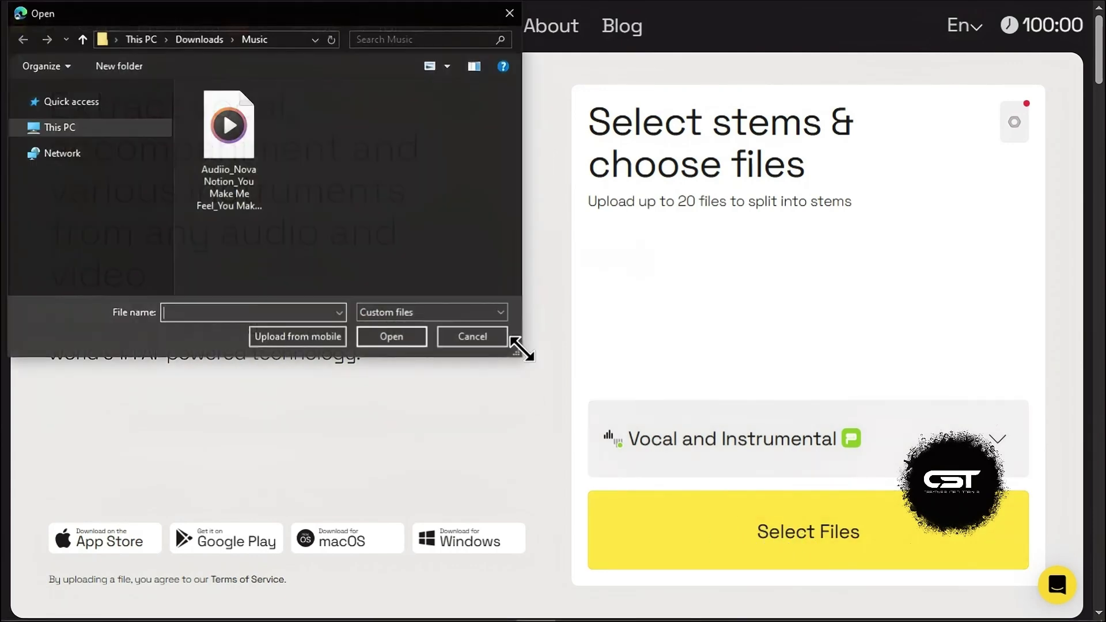
double_click(199, 150)
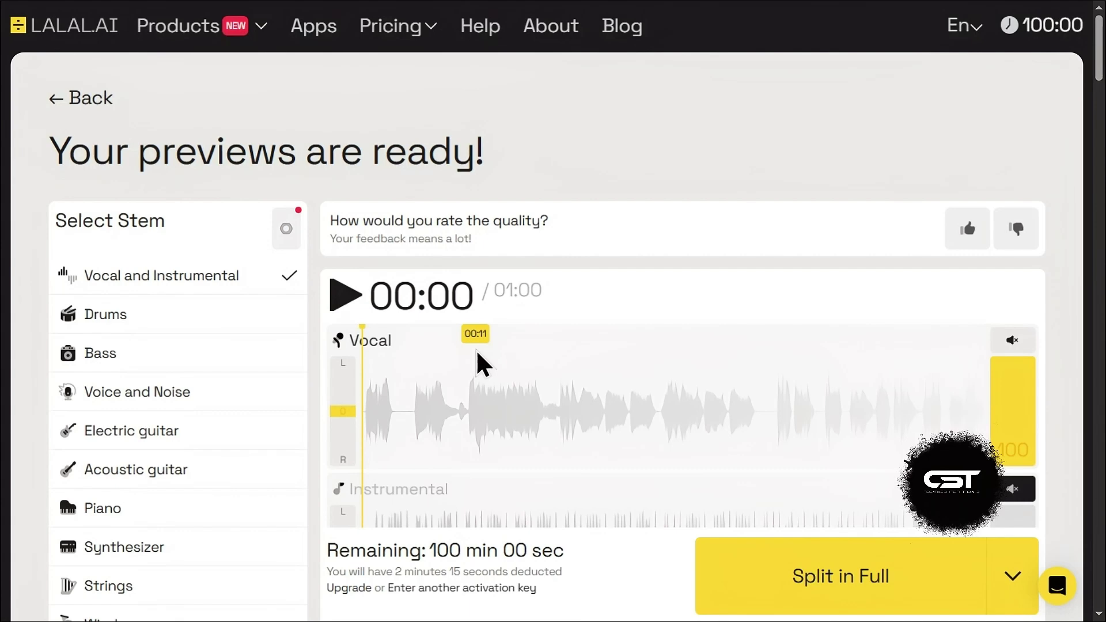
- Play the split preview briefly, then pause it
scroll(477, 353, "down", 3)
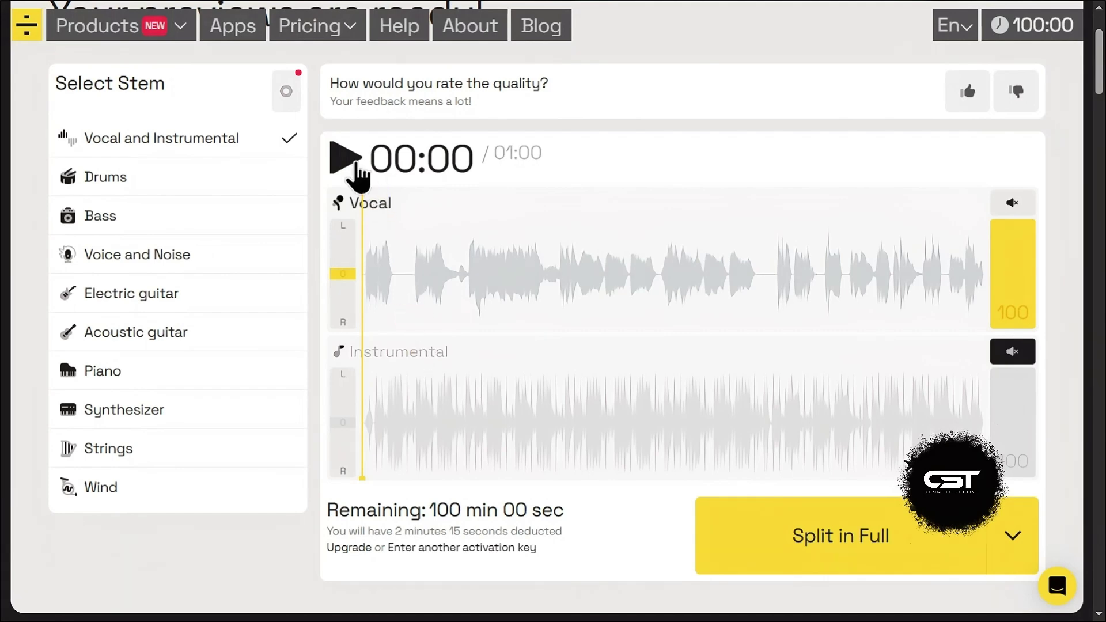
left_click(341, 157)
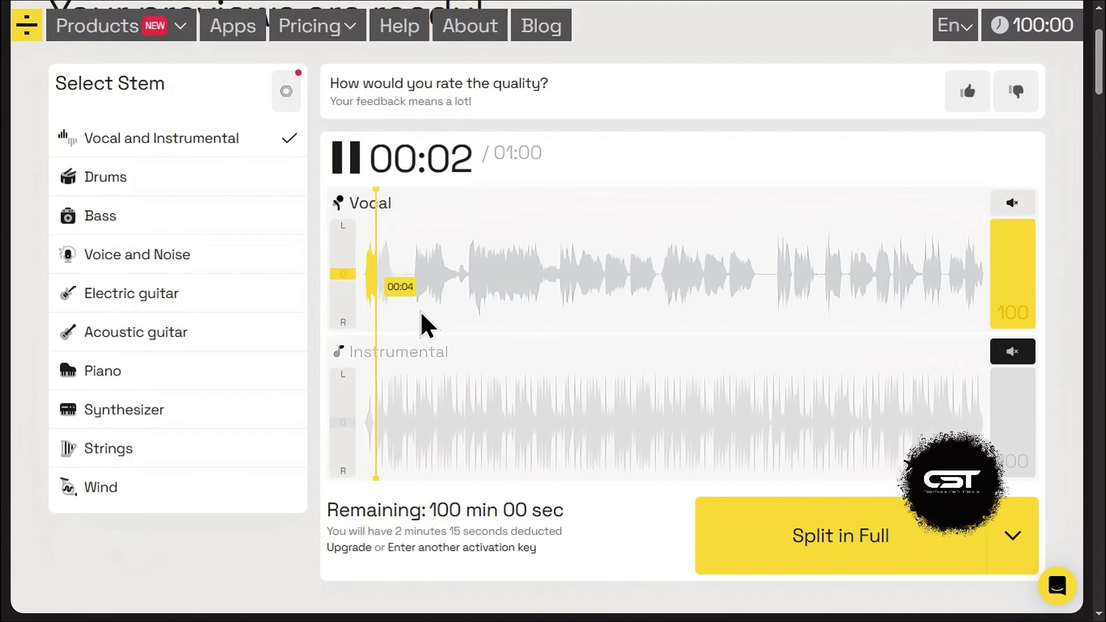
left_click(351, 172)
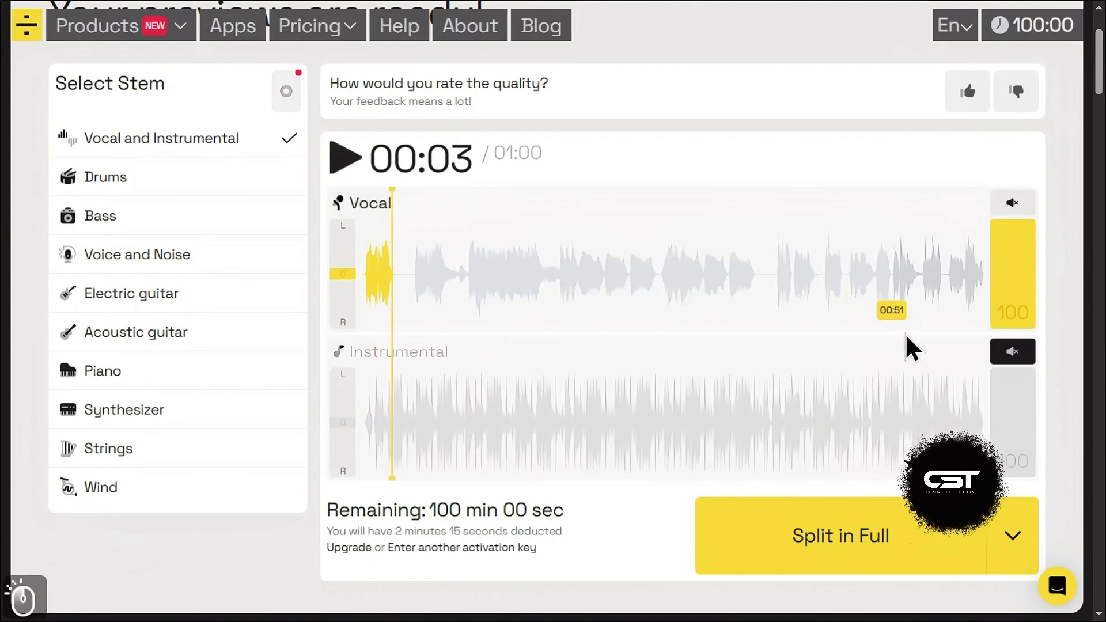
- Mute the Vocal stem and play the Instrumental alone, pausing at 00:14
left_click(1012, 204)
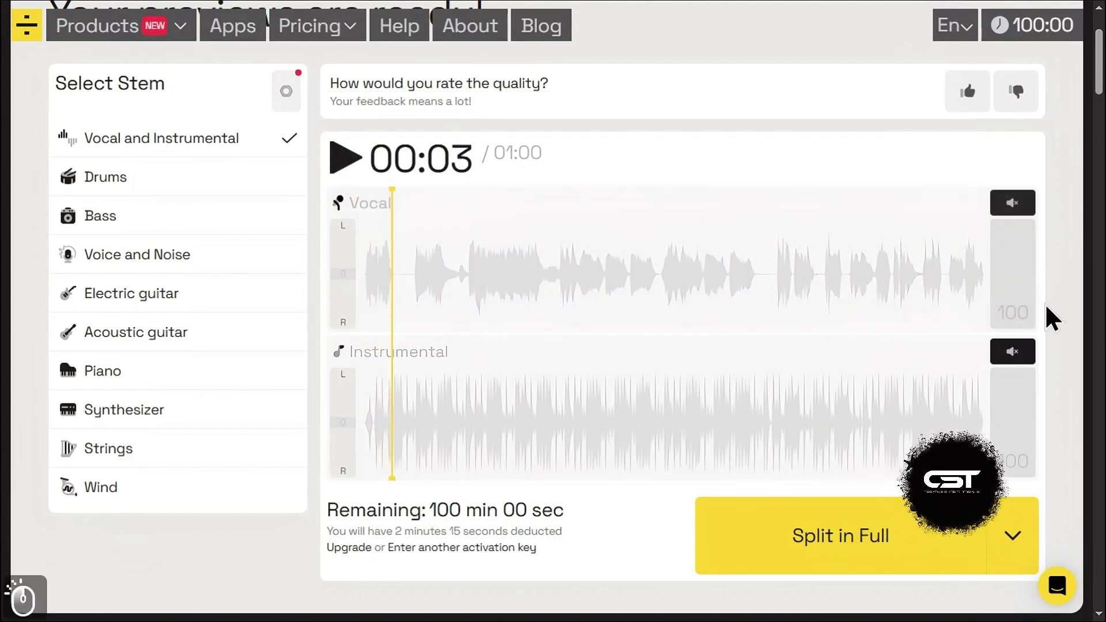
left_click(1012, 351)
left_click(344, 159)
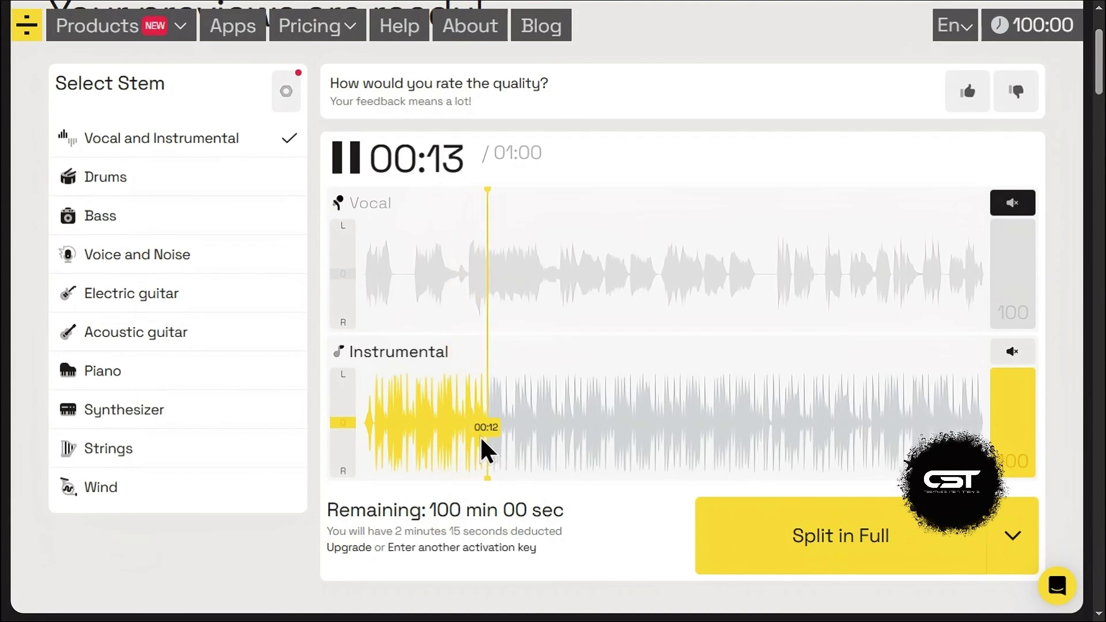
left_click(345, 157)
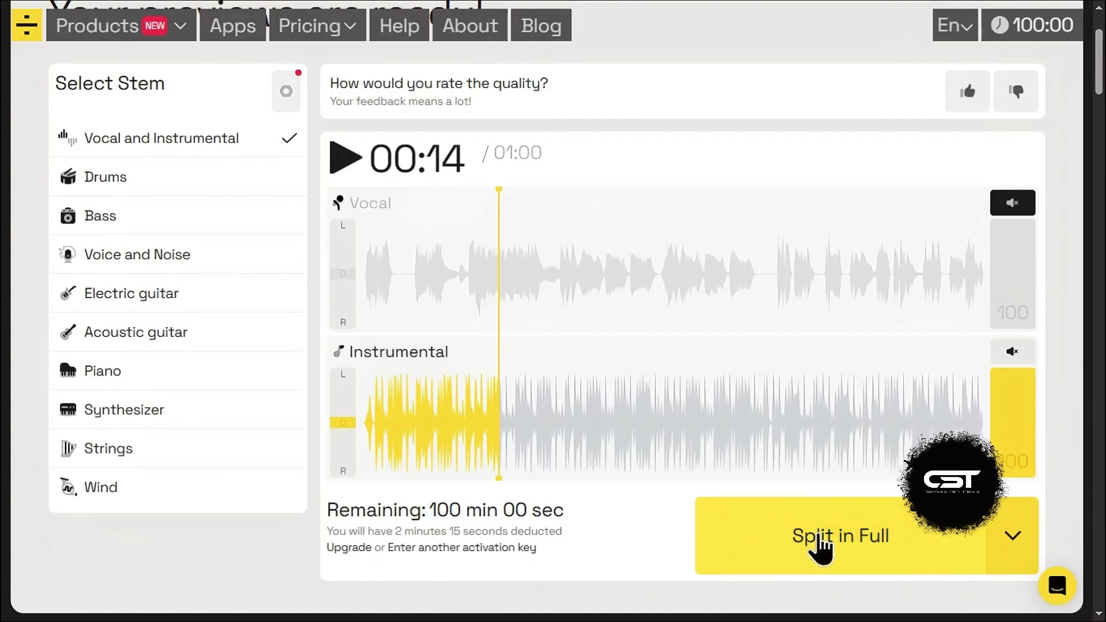
- Split the whole song in full, then go back to the upload page
left_click(821, 547)
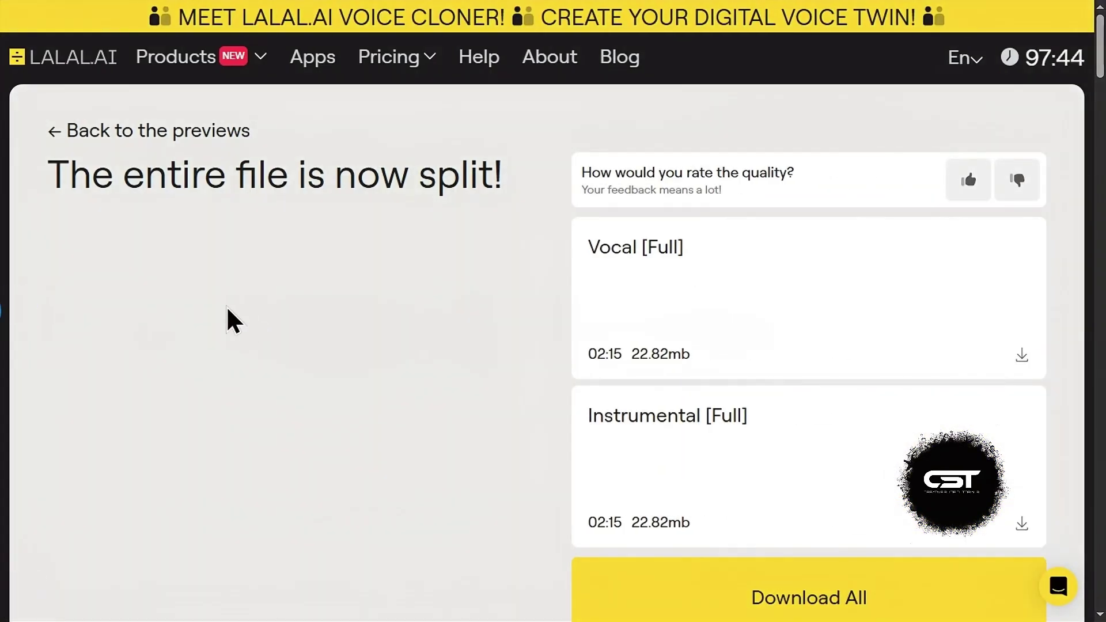
left_click(51, 132)
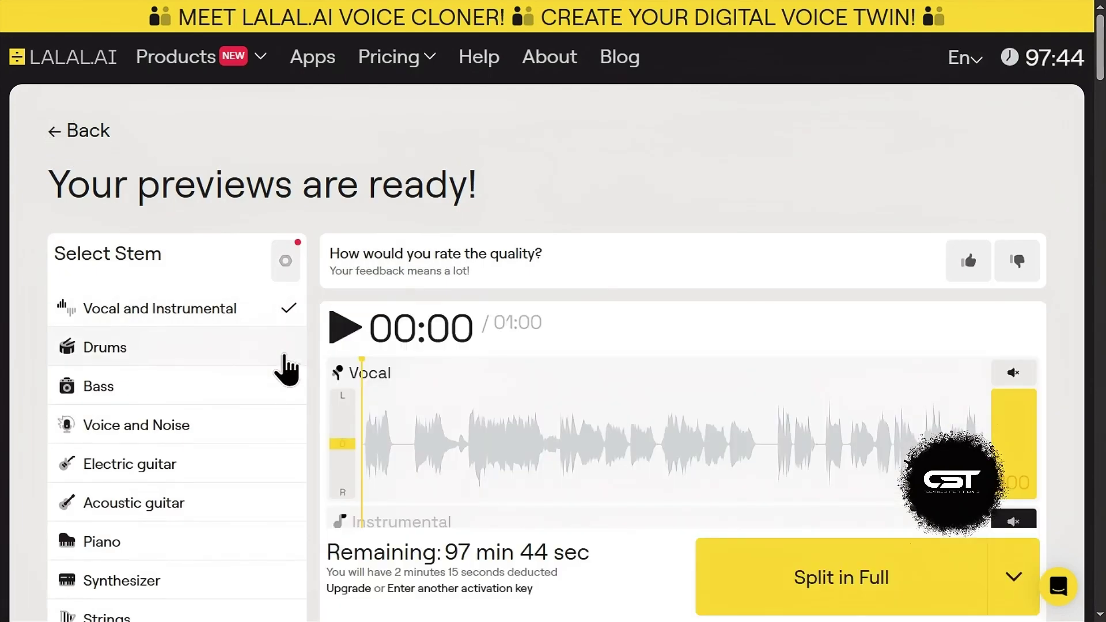
left_click(72, 132)
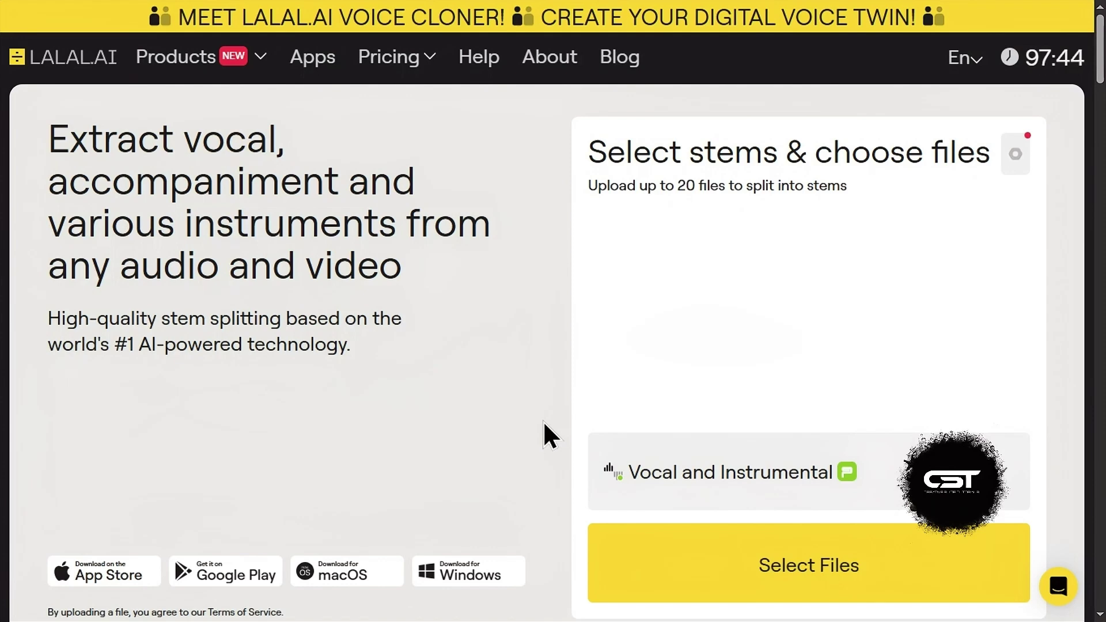
- Switch the stem type to Voice and Noise and upload Noisy Recording
left_click(687, 458)
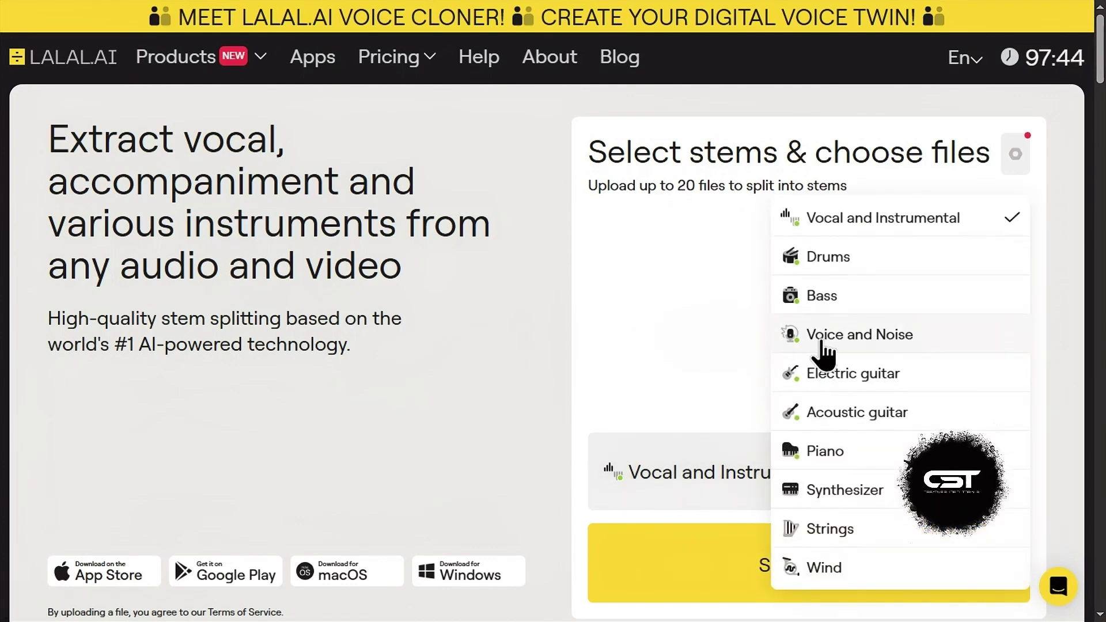
left_click(826, 349)
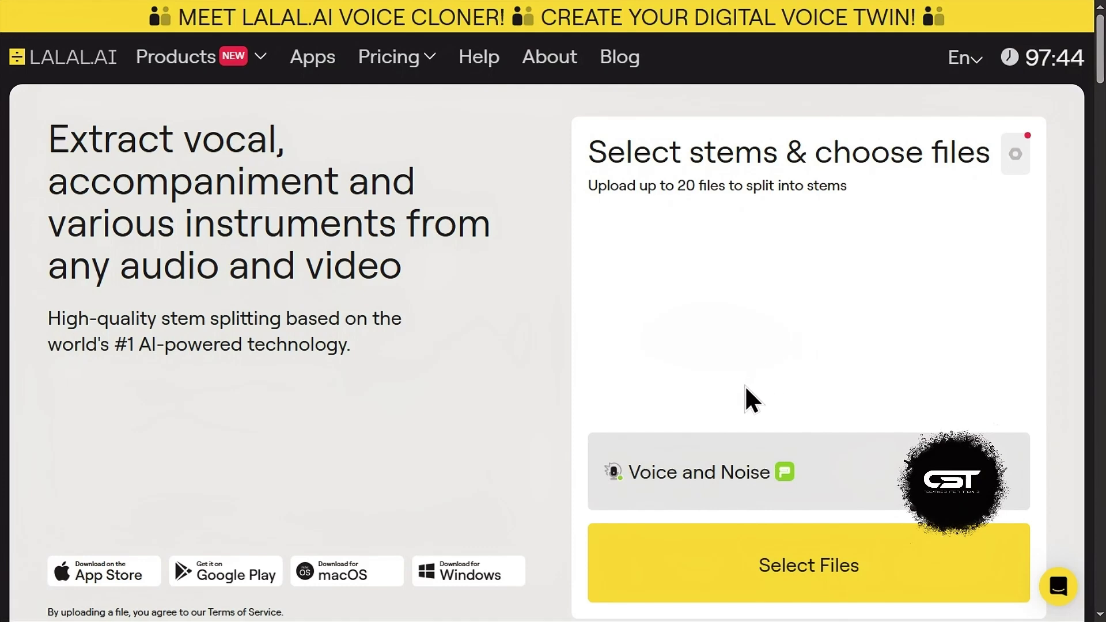
left_click(777, 570)
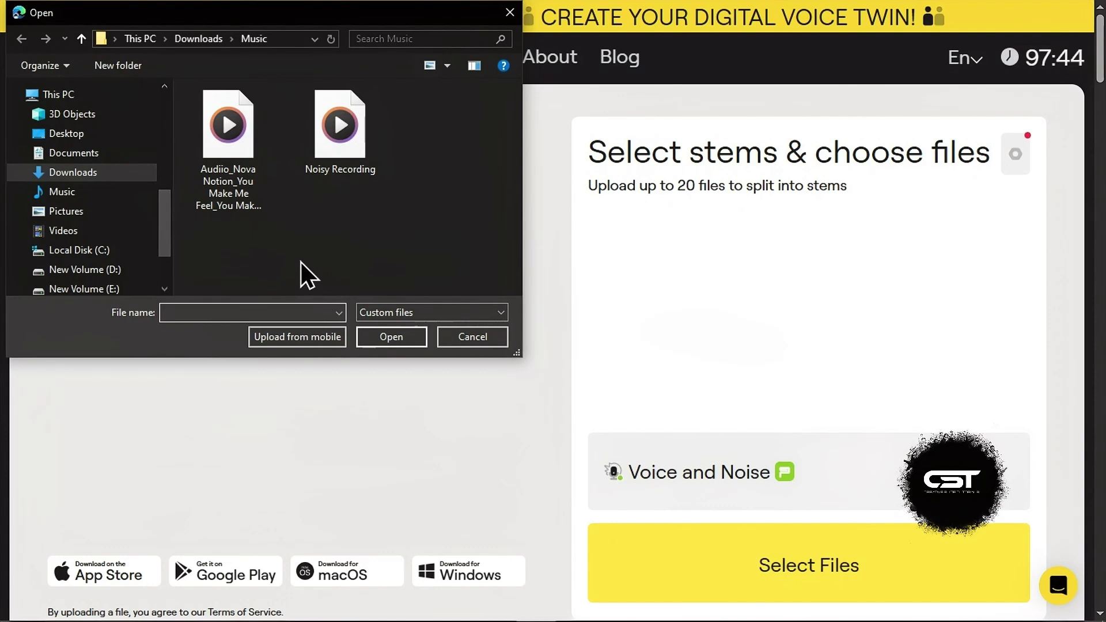
double_click(320, 158)
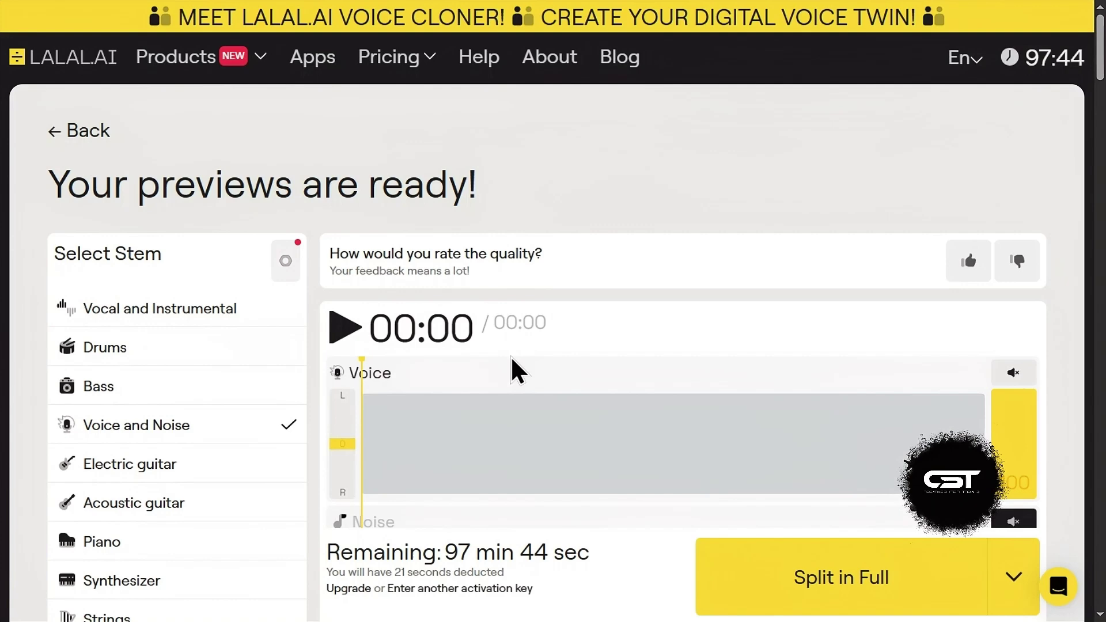
- Play the Noisy Recording preview from about six seconds and mute the Noise track
scroll(512, 371, "down", 2)
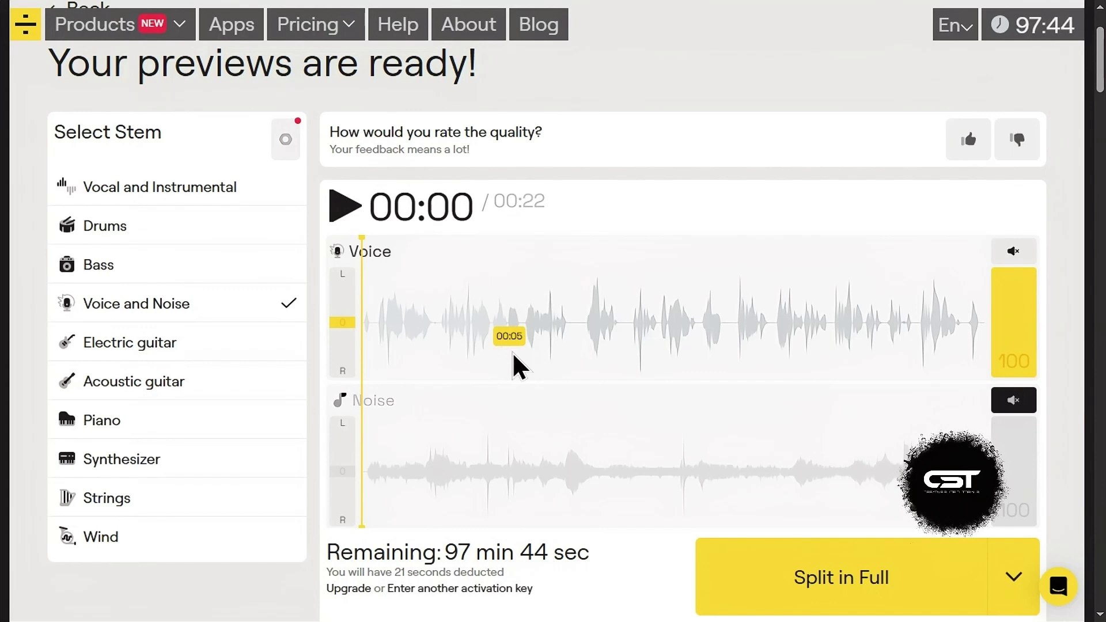
left_click(526, 403)
left_click(344, 206)
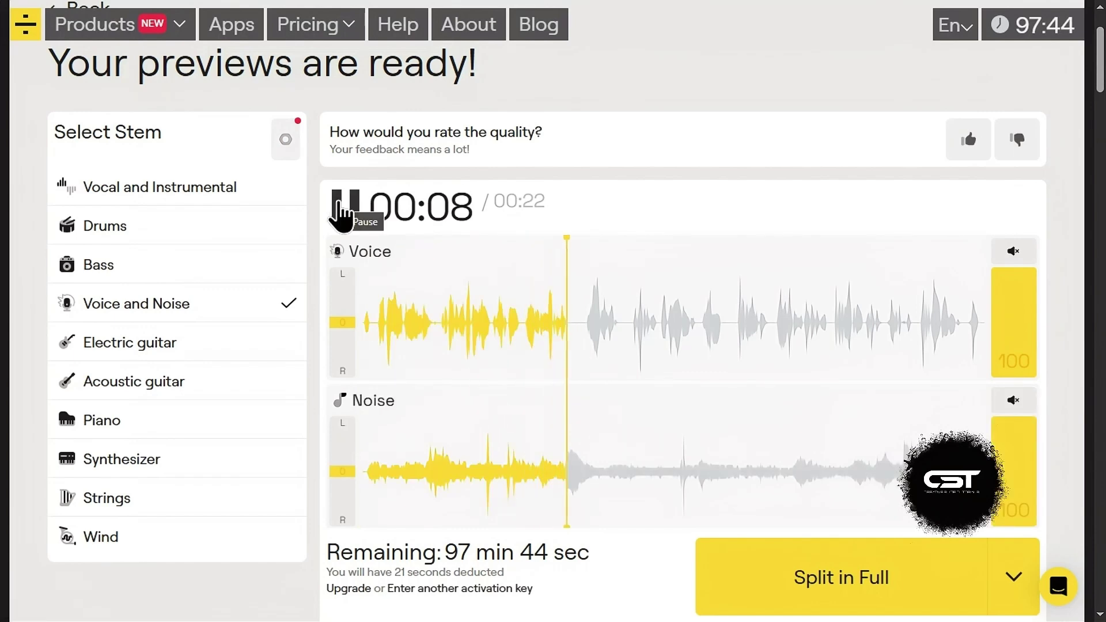
left_click(343, 210)
left_click(342, 208)
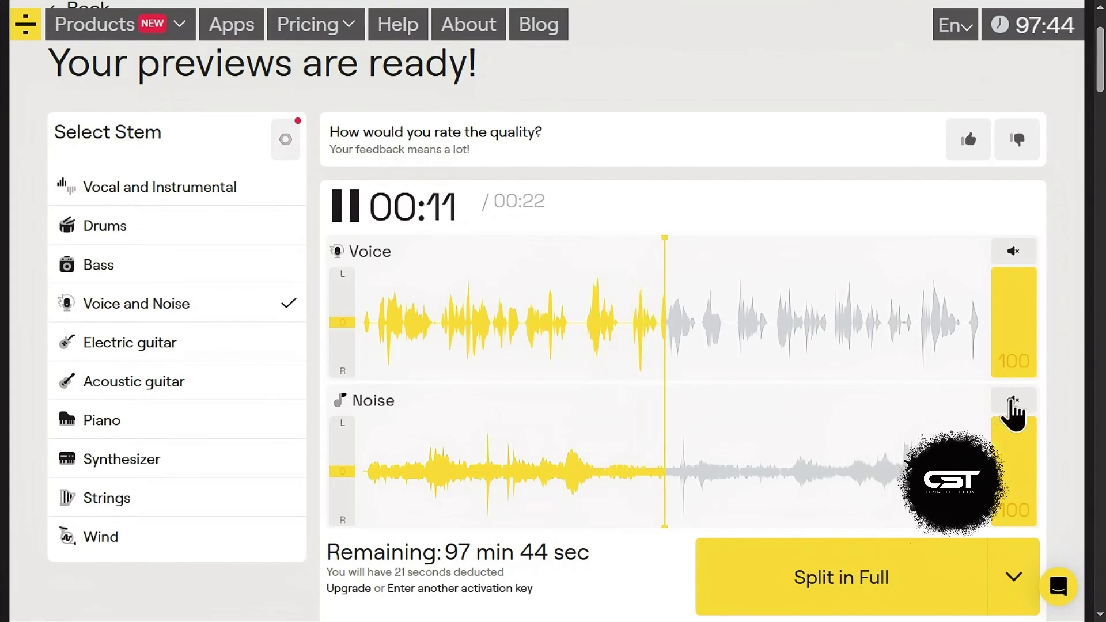
left_click(1013, 403)
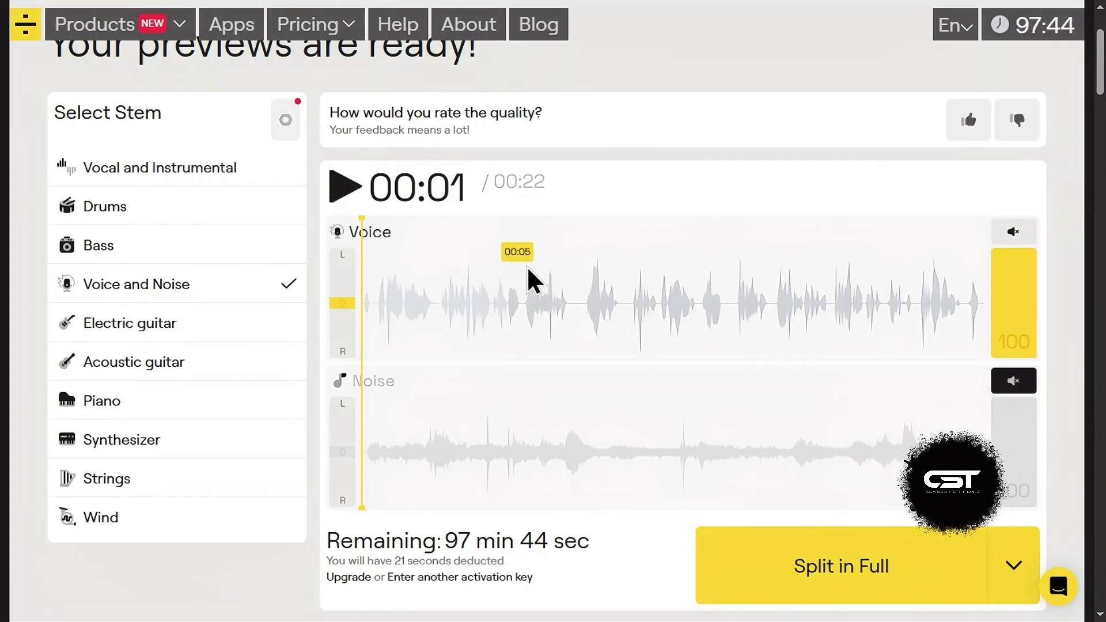
left_click(526, 449)
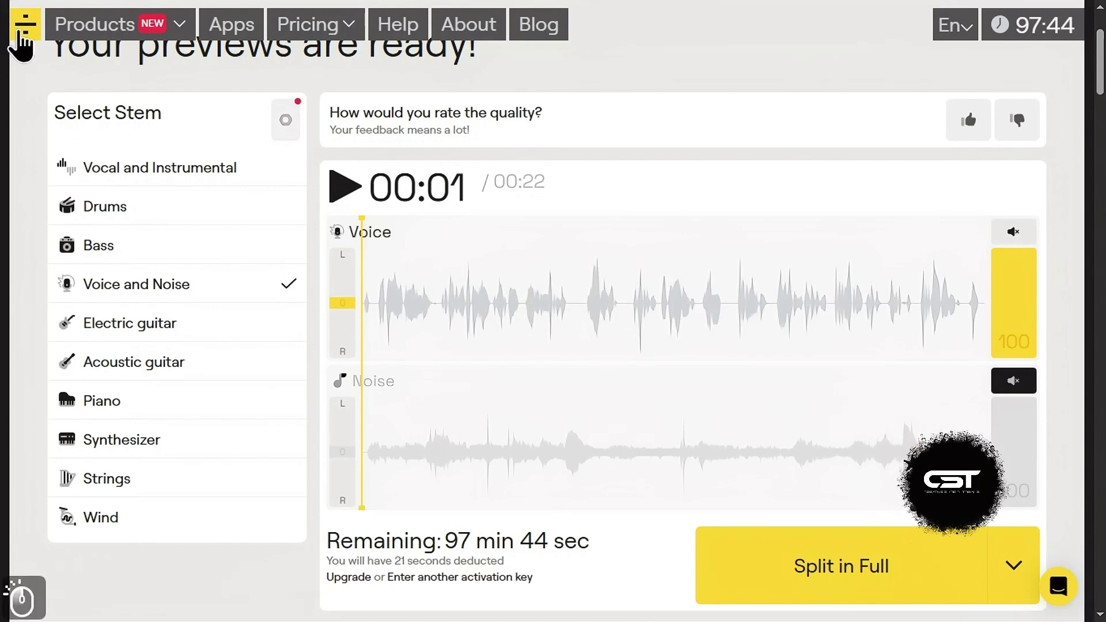
- Upload the echoey voice recording through the Echo & Reverb Remover tool
key("F5")
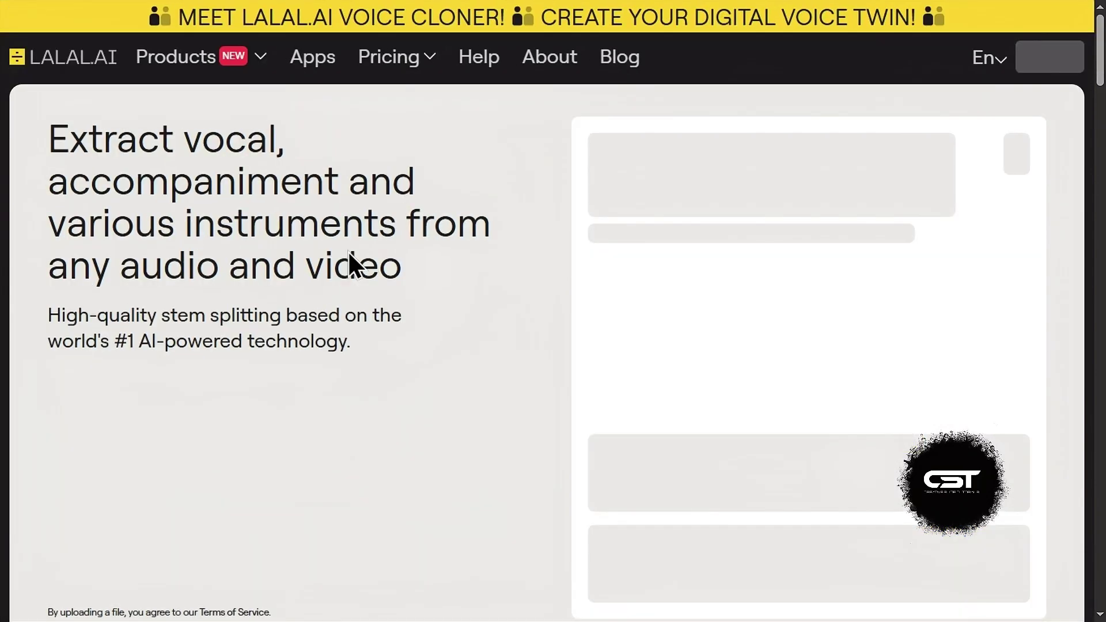
mouse_move(220, 58)
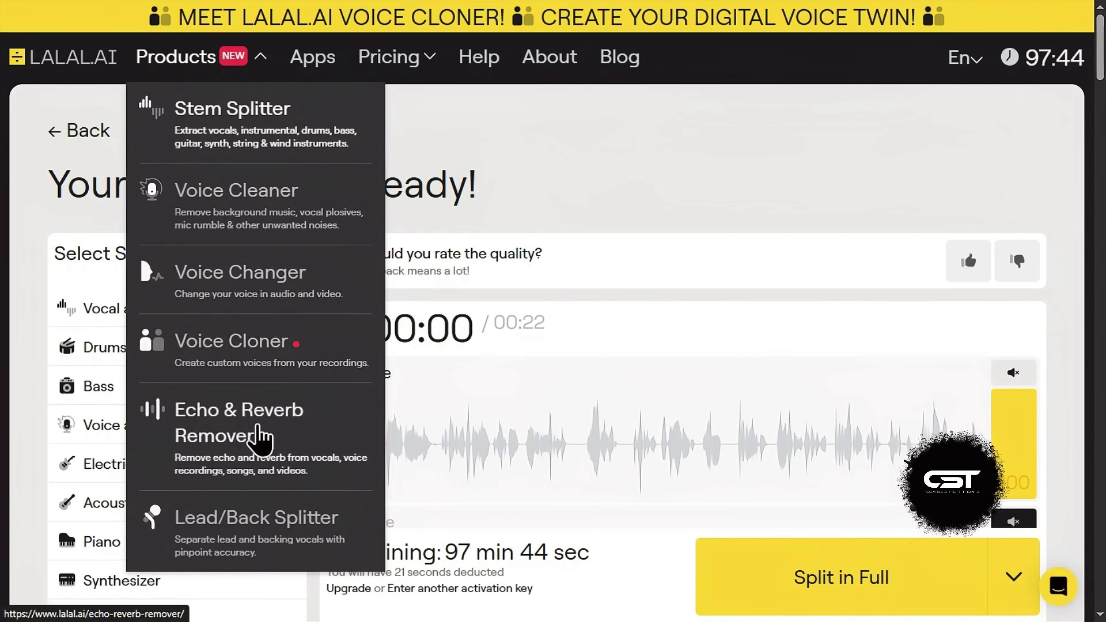
left_click(222, 425)
scroll(655, 303, "down", 1)
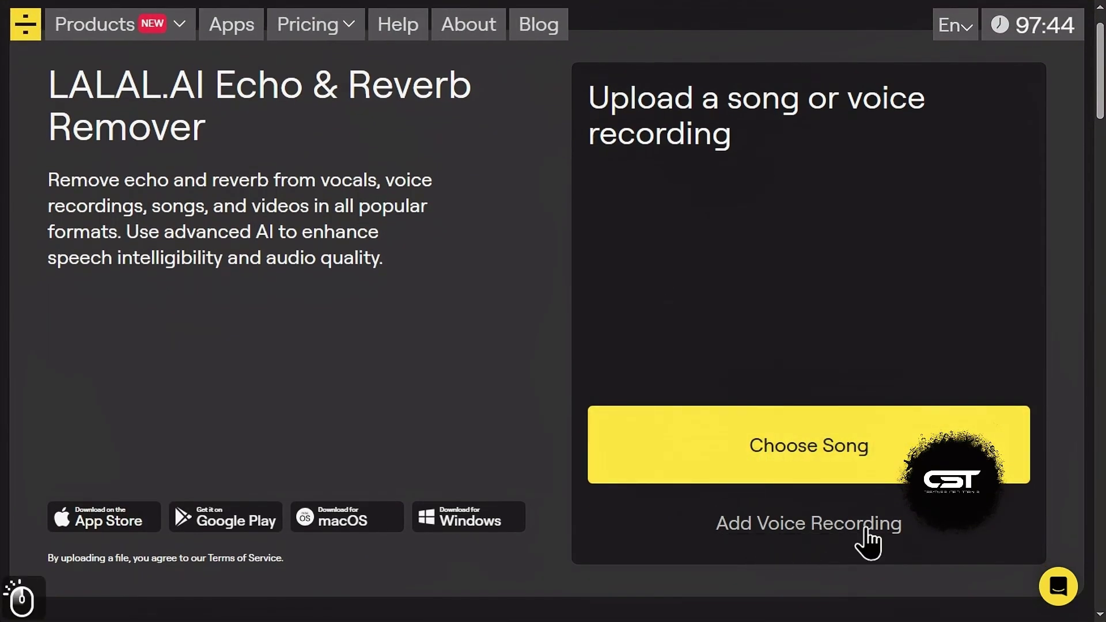
left_click(782, 529)
left_click(388, 338)
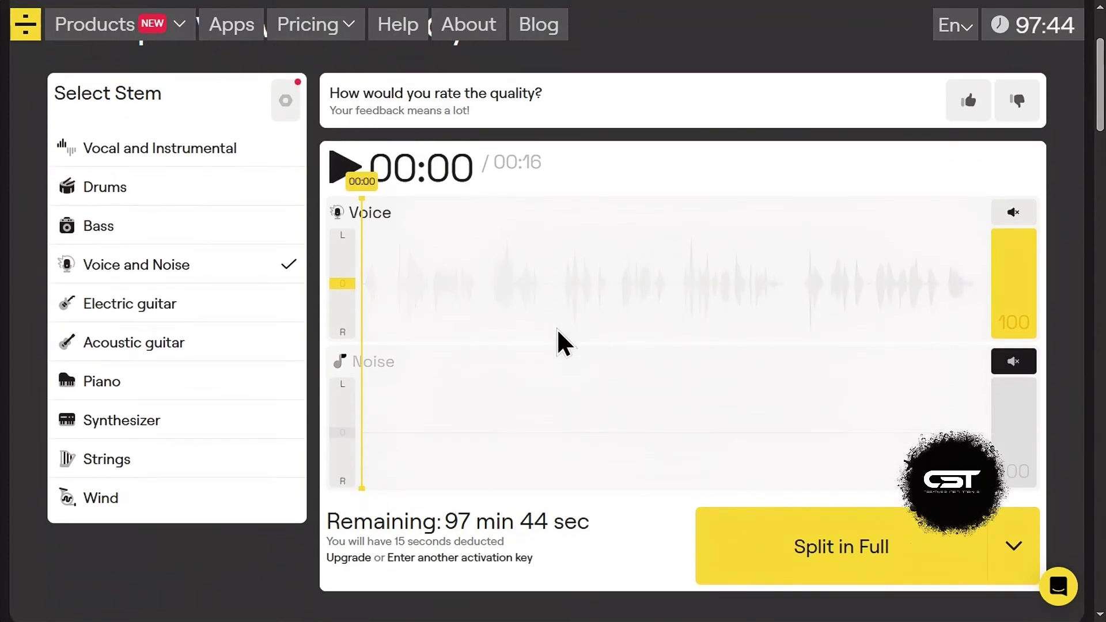
- Play the echoey recording's preview and mute its Noise track
left_click(343, 199)
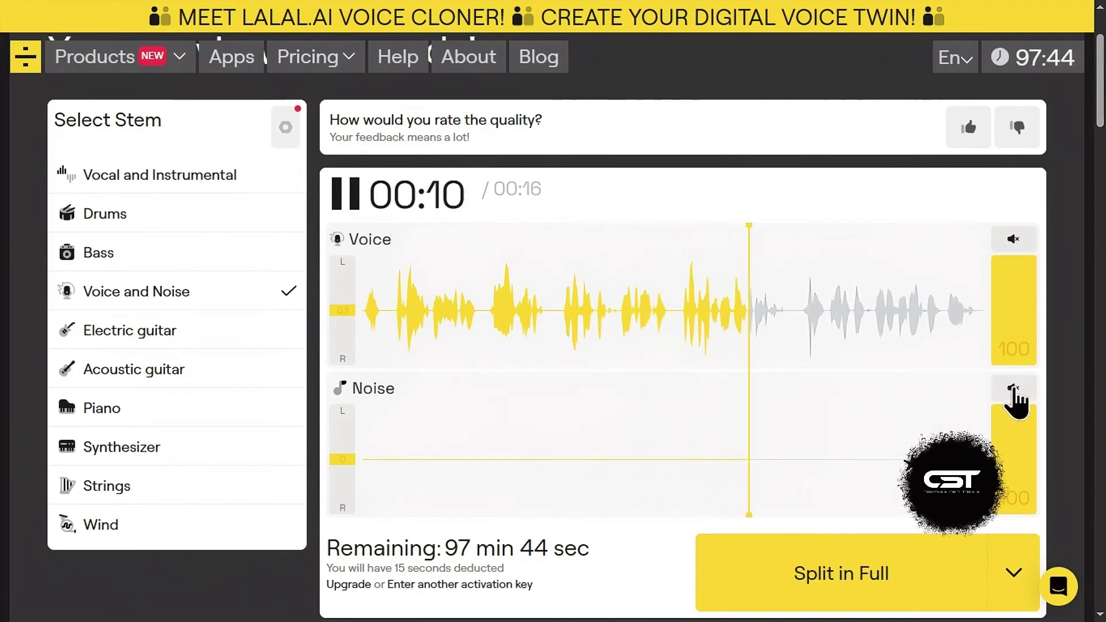
left_click(1013, 389)
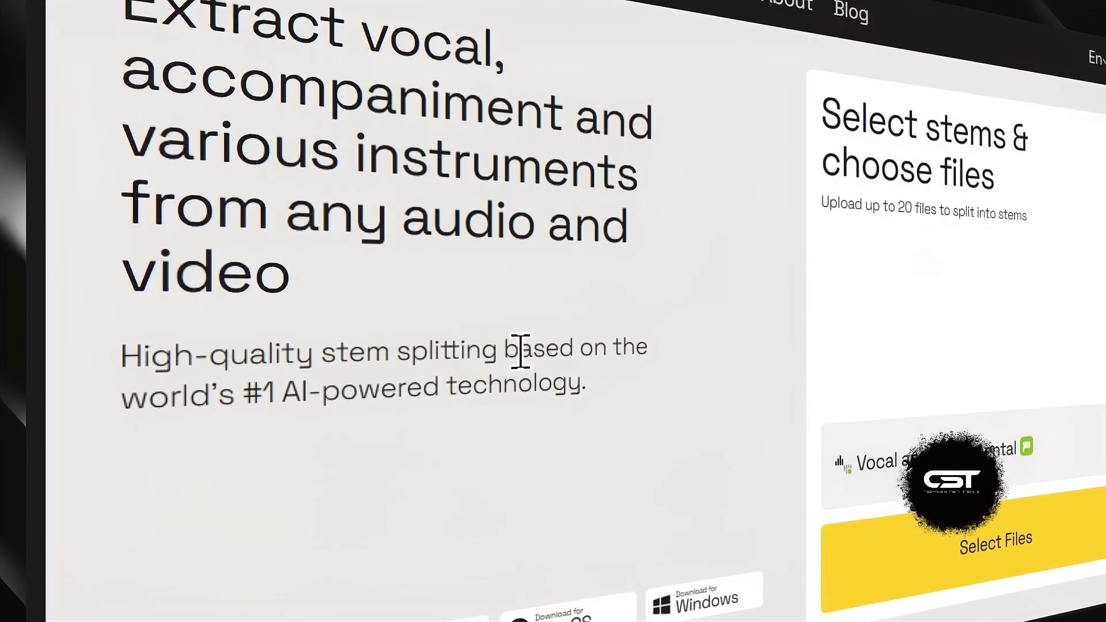
scroll(743, 346, "down", 6)
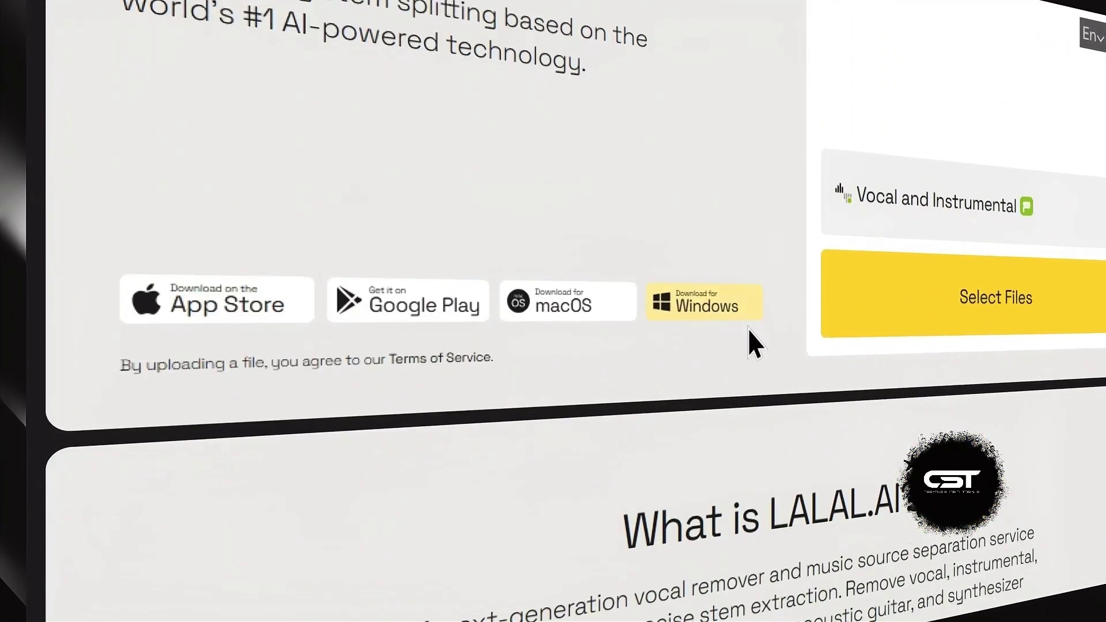